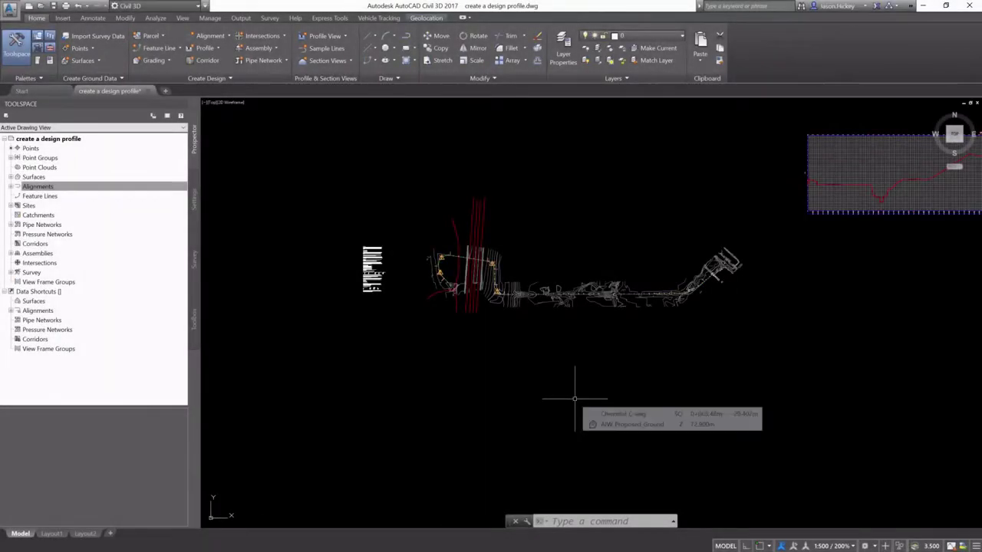
# Zoom into the guideline text until the 6.6.1 Grades limits (4–5%, 5–6%, 7–12%) are readable
pyautogui.scroll(-2, 490, 366)
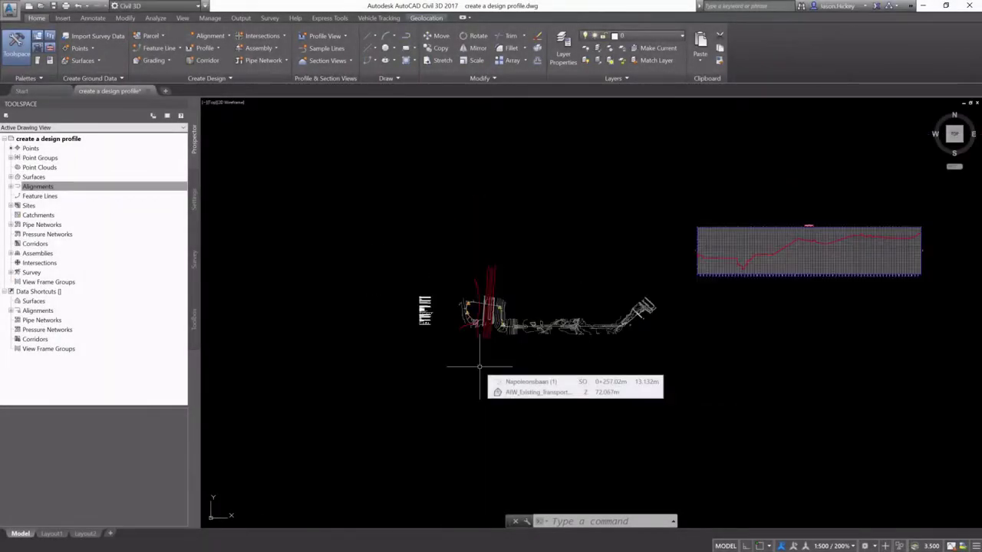
pyautogui.scroll(5, 426, 311)
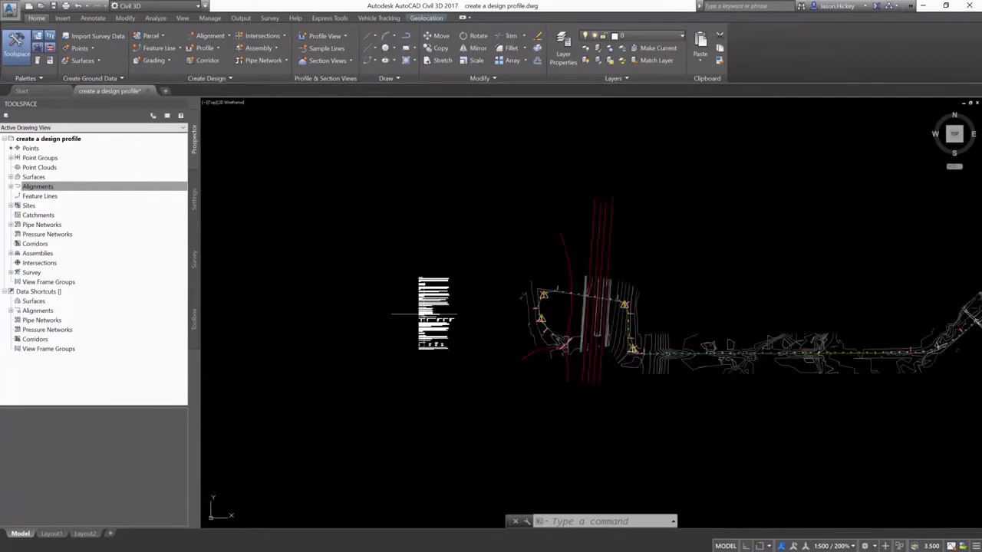
pyautogui.scroll(4, 428, 308)
pyautogui.scroll(1, 466, 115)
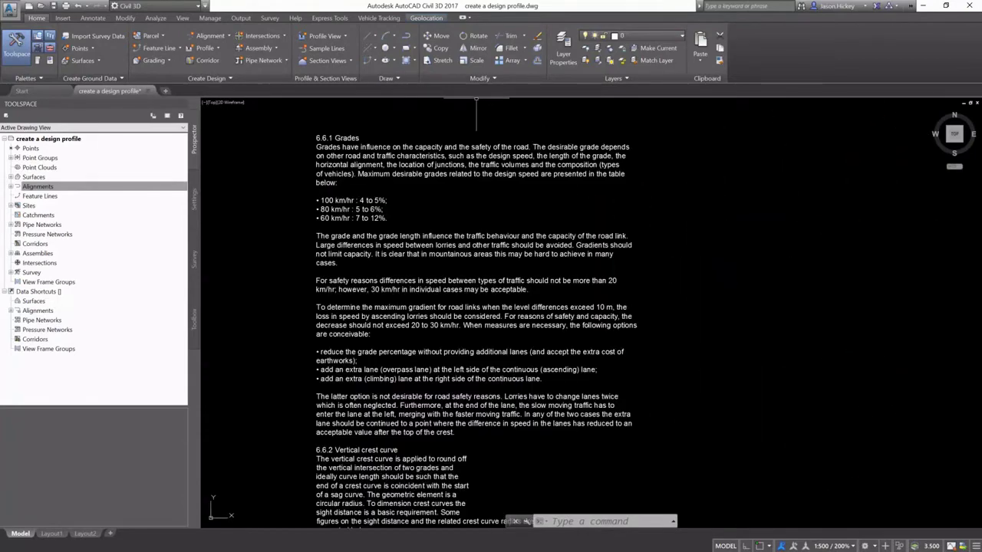
pyautogui.scroll(2, 354, 123)
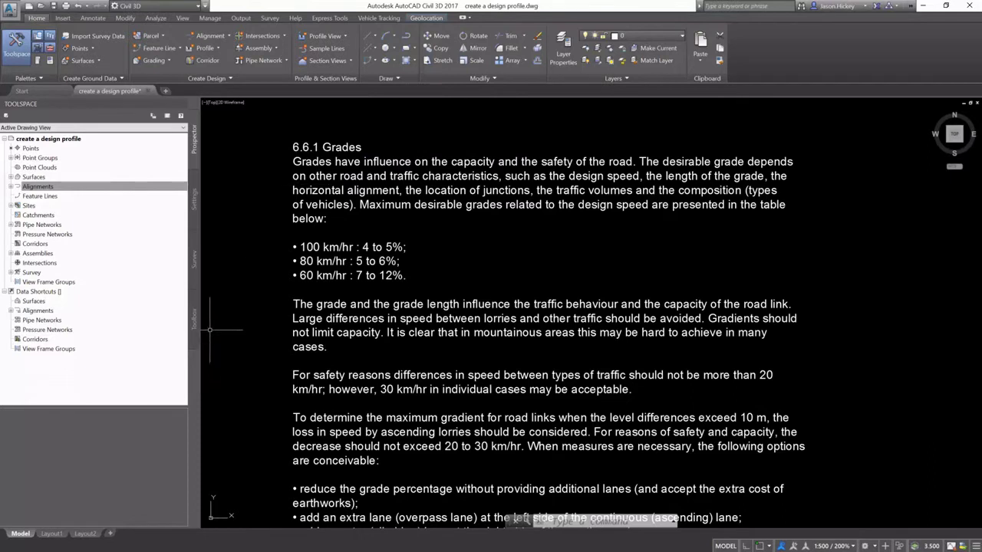
# In Toolspace Settings, expand Profile > Design Checks and bring up the Line category's menu
pyautogui.click(195, 201)
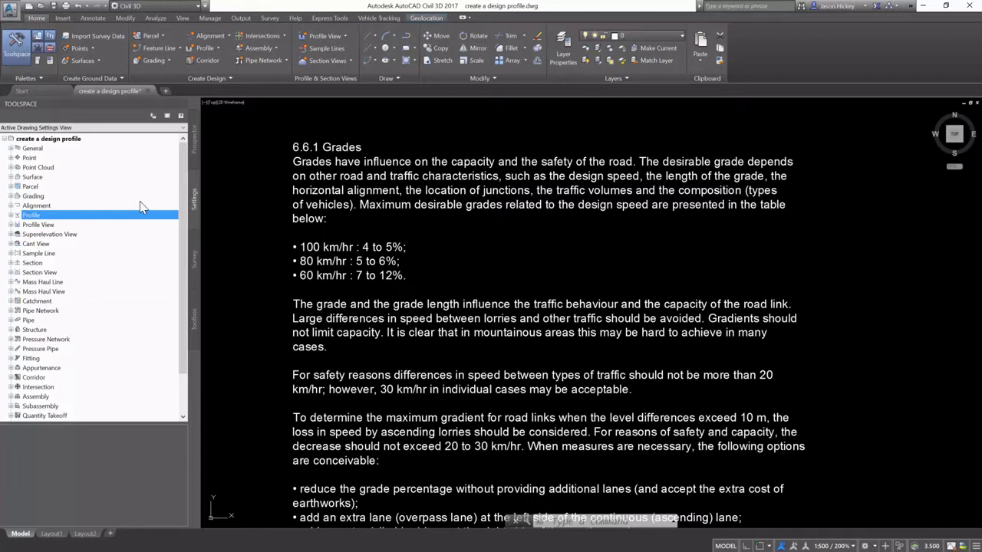
pyautogui.click(11, 216)
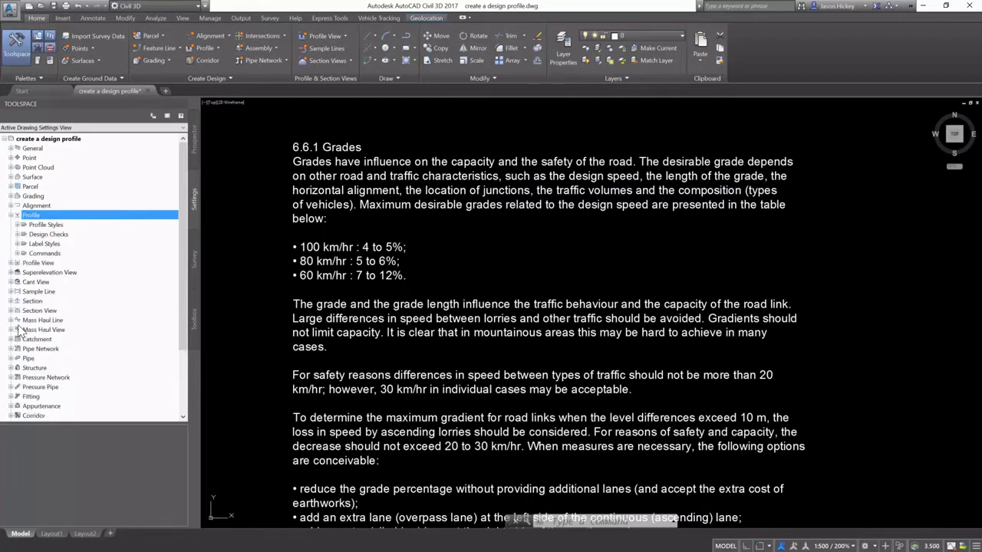
pyautogui.click(17, 234)
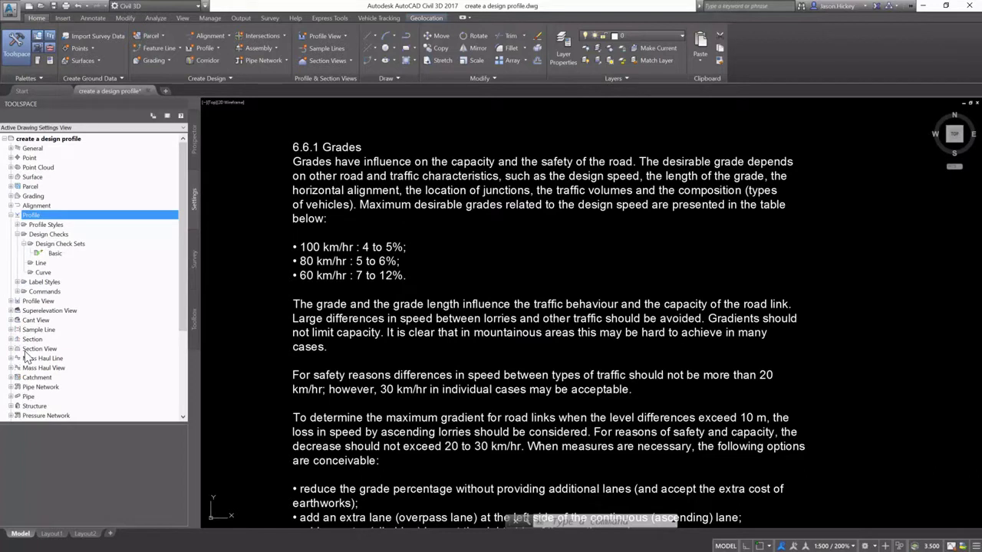
pyautogui.click(42, 263)
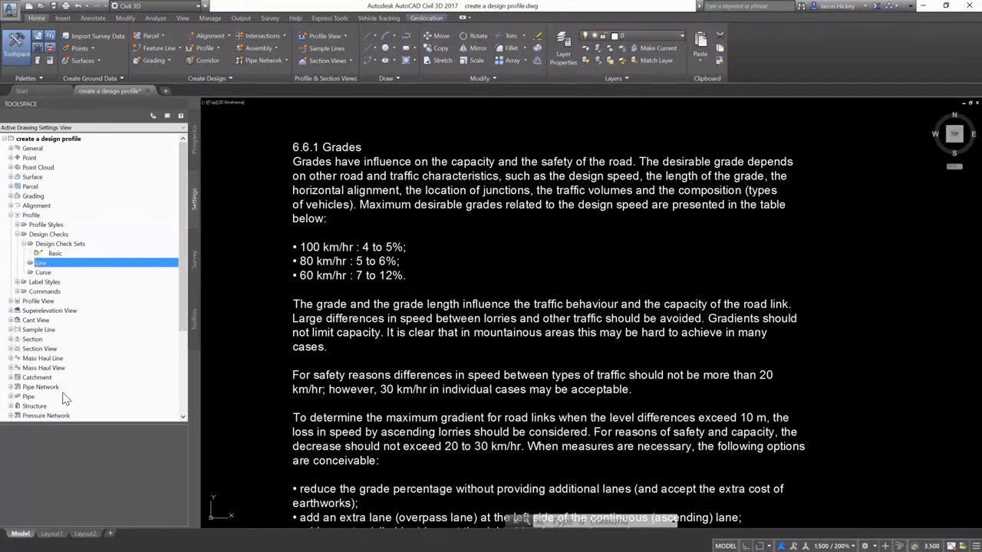
pyautogui.rightClick(44, 262)
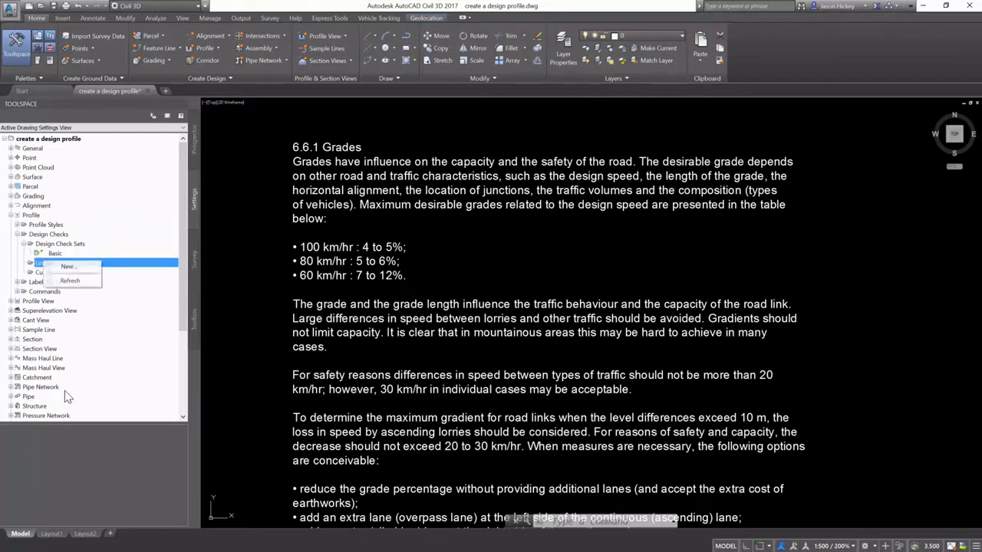
# Define a line check named Maximum Grade with expression {Tangent Grade}<=0.07
pyautogui.click(69, 268)
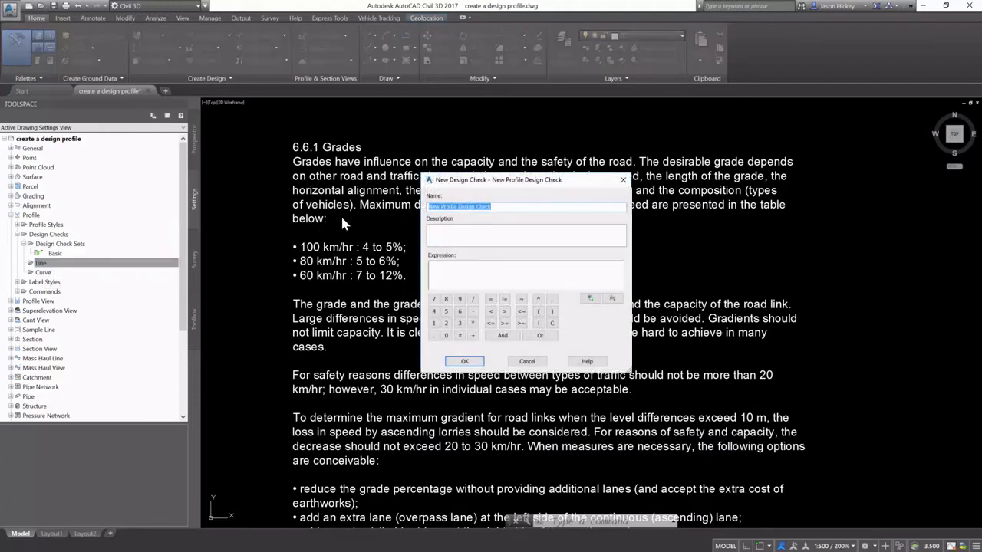
pyautogui.moveTo(536, 181); pyautogui.dragTo(700, 148)
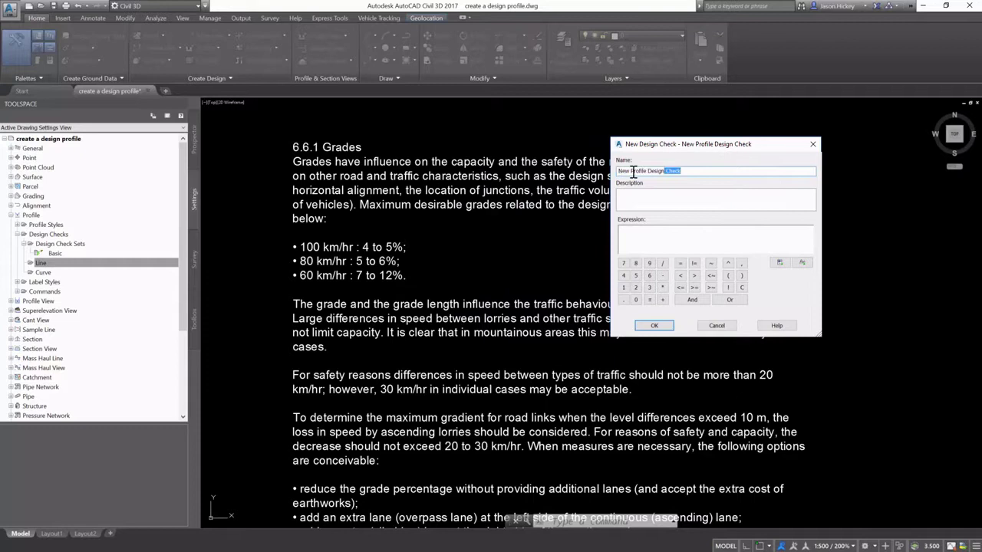
pyautogui.write('Maximum Grade')
pyautogui.click(638, 238)
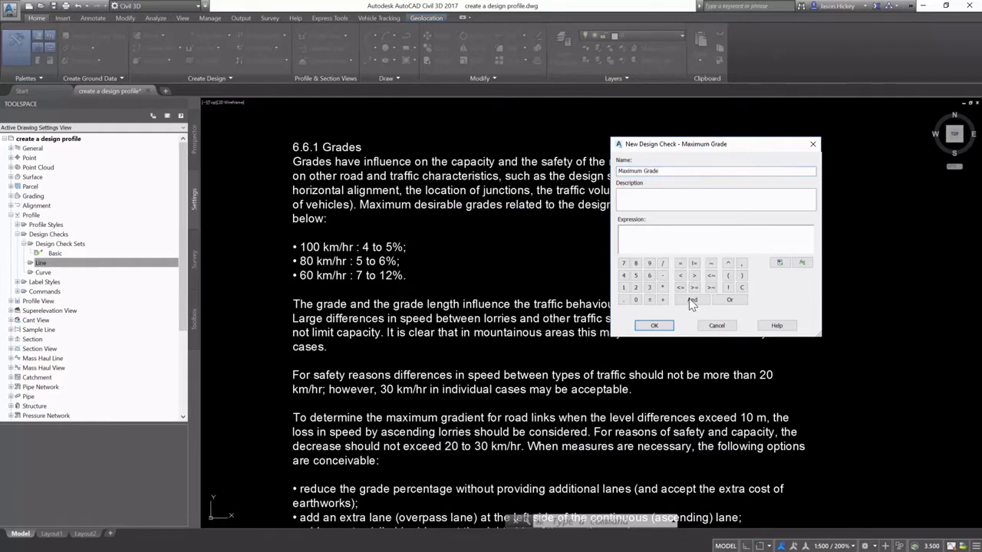
pyautogui.click(779, 262)
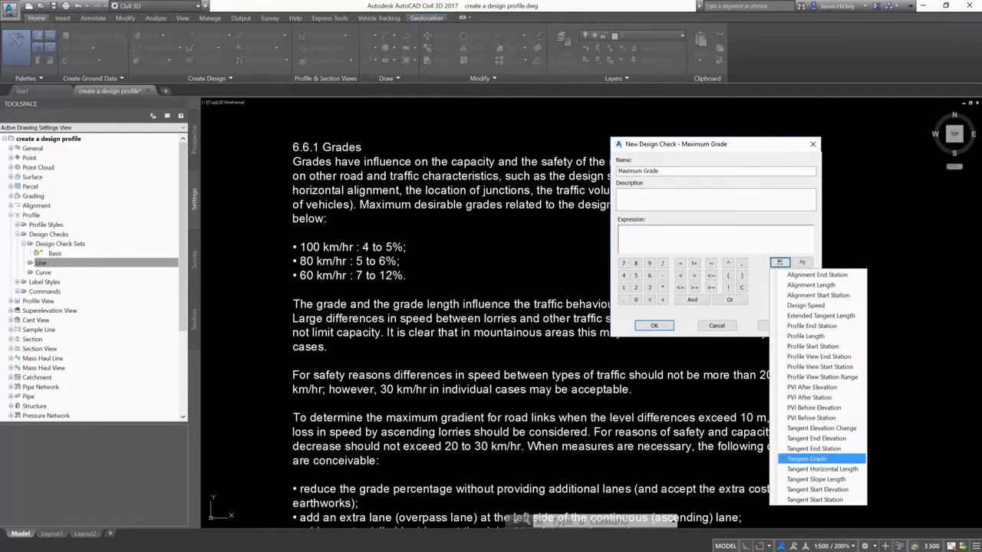
pyautogui.click(812, 458)
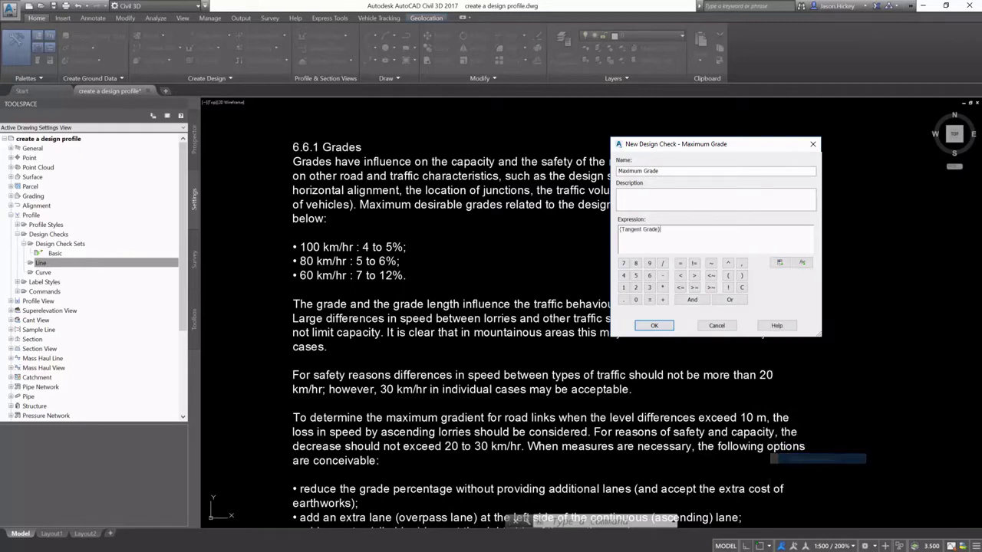
pyautogui.click(681, 288)
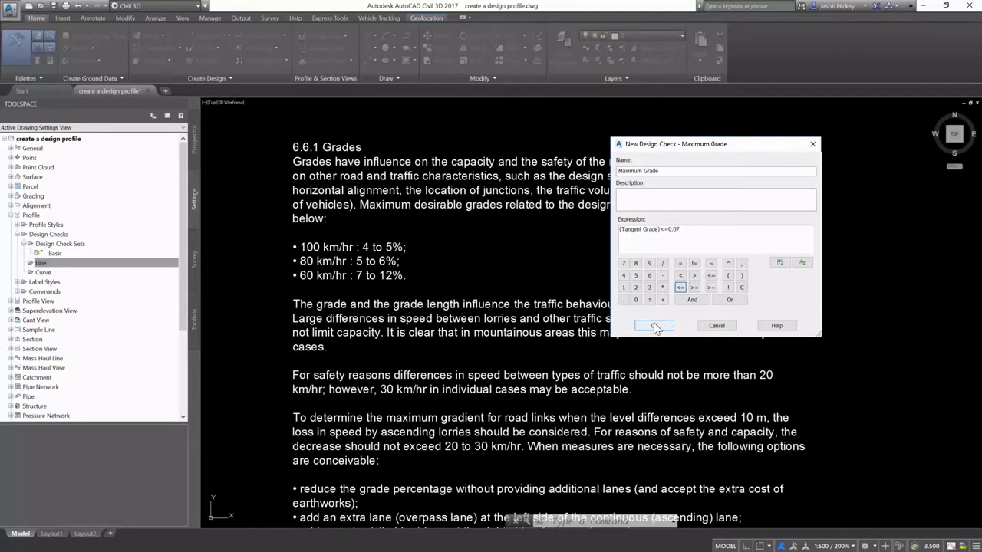
# Save the Maximum Grade check and confirm it appears under Line design checks
pyautogui.click(654, 326)
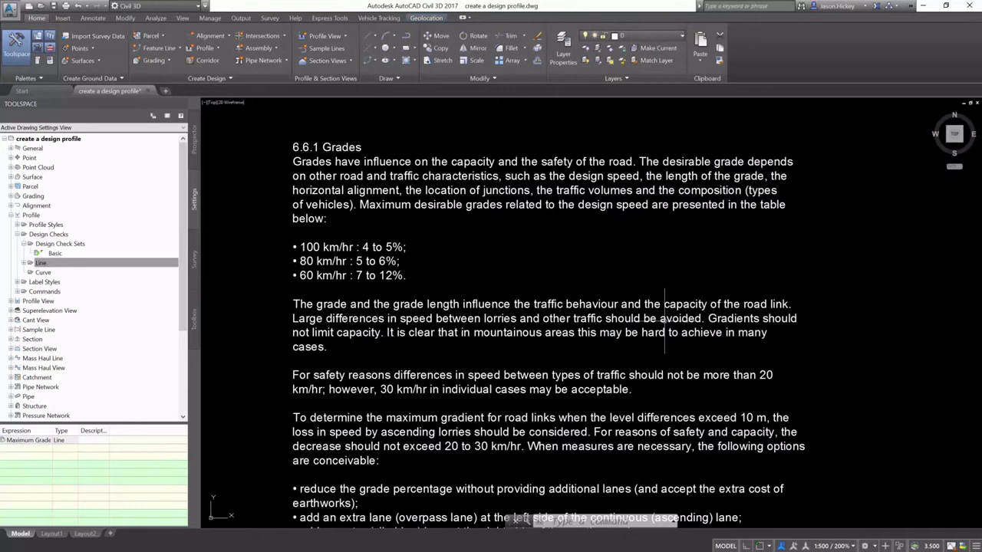
pyautogui.click(43, 264)
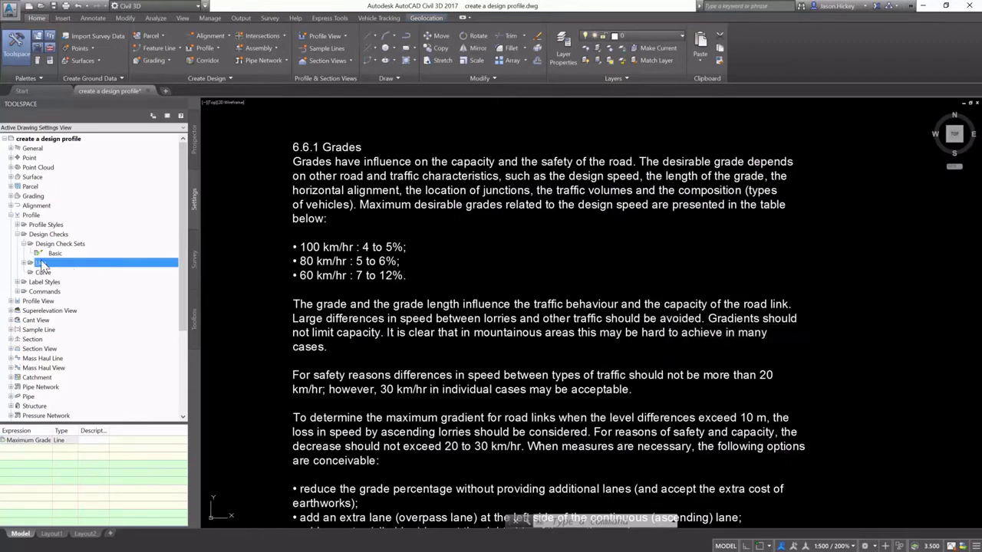
pyautogui.click(25, 265)
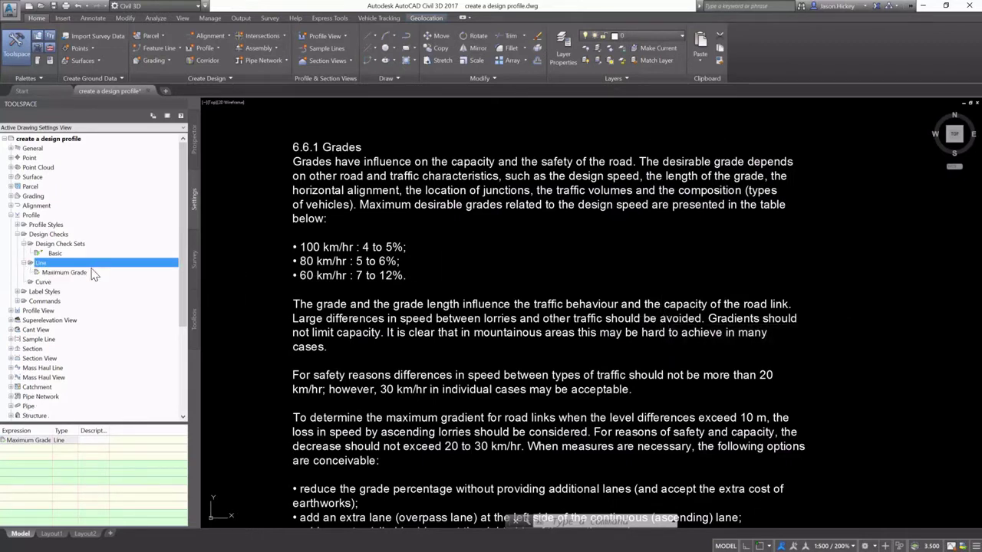
# Pan and zoom the drawing to the 6.6.2 Vertical crest curve guideline
pyautogui.scroll(-1, 90, 275)
pyautogui.click(437, 230)
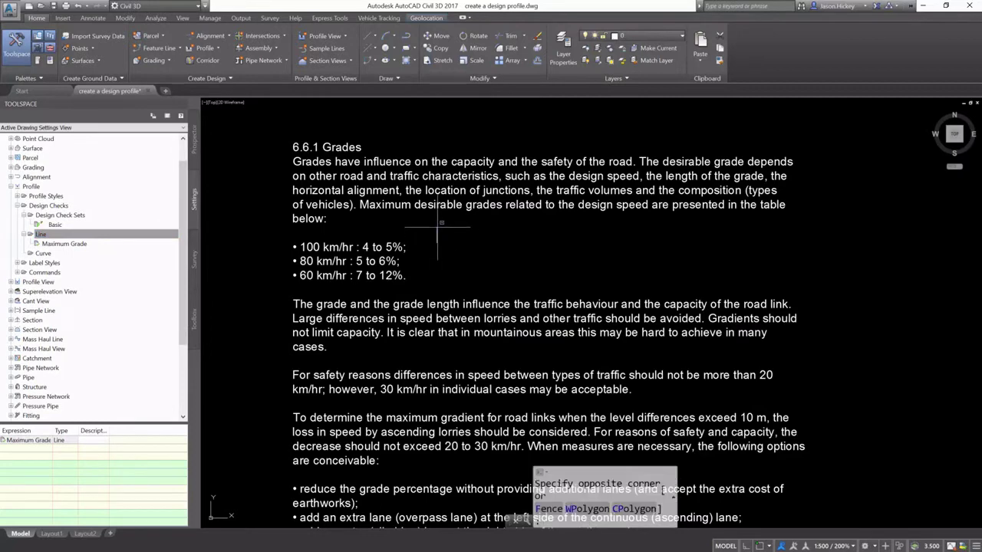
pyautogui.scroll(-3, 434, 206)
pyautogui.scroll(-2, 433, 338)
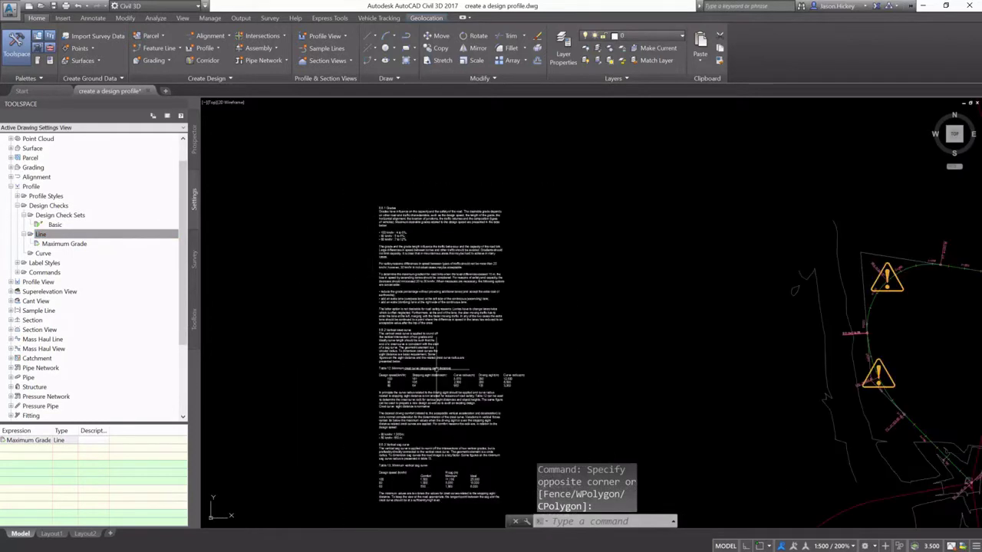
pyautogui.scroll(1, 452, 414)
pyautogui.scroll(2, 472, 462)
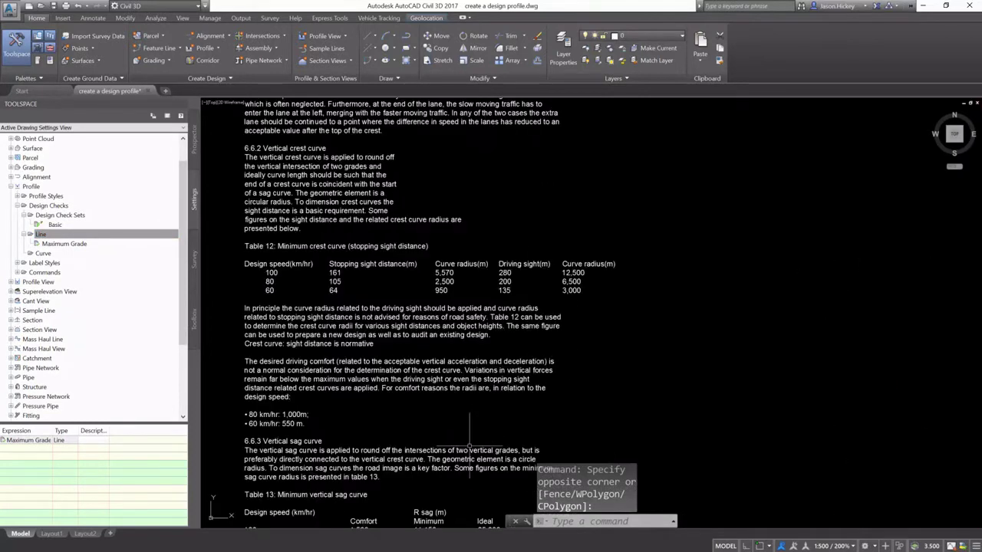
pyautogui.click(495, 370)
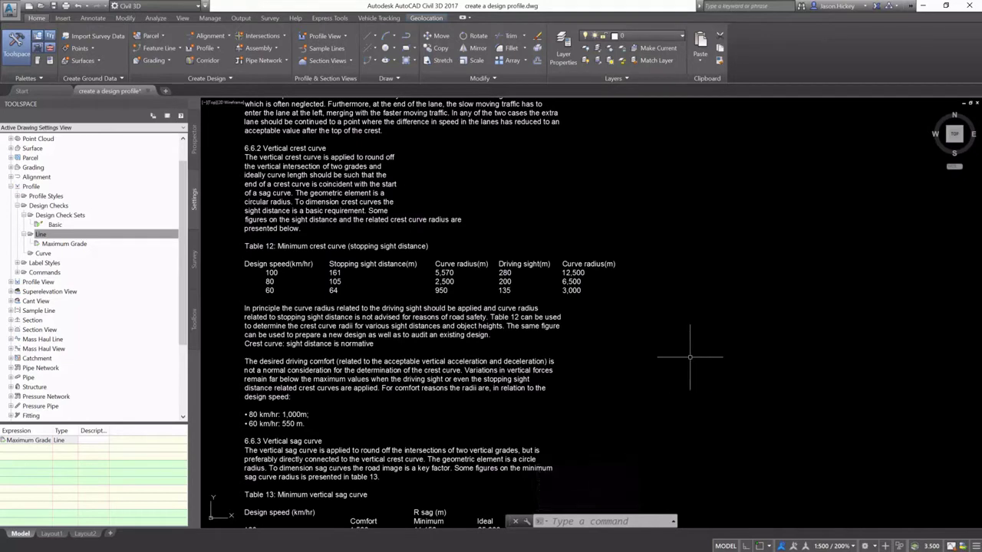
pyautogui.click(40, 234)
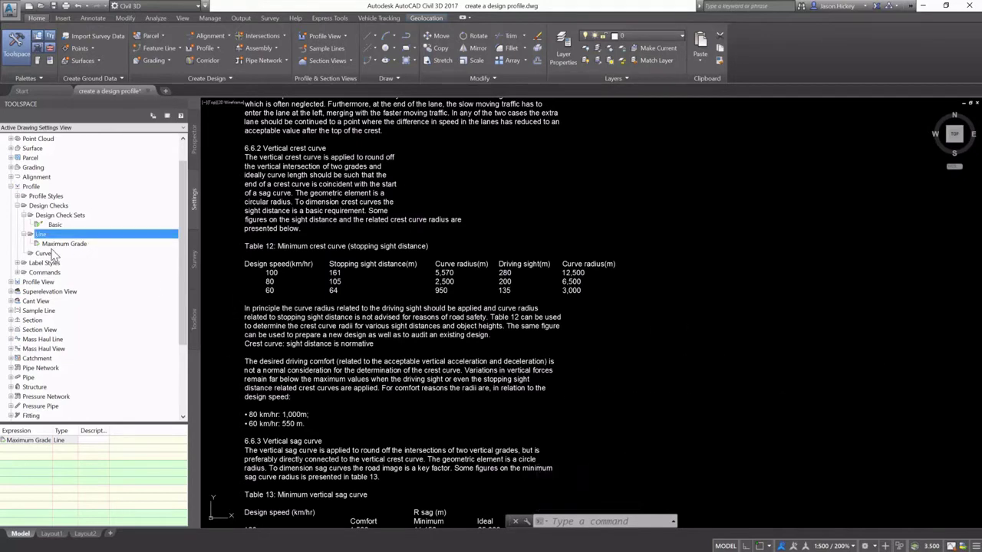
# Create the Minimum Vertical Curve CREST curve check with expression {Profile Curve Radius}<=3000
pyautogui.rightClick(43, 253)
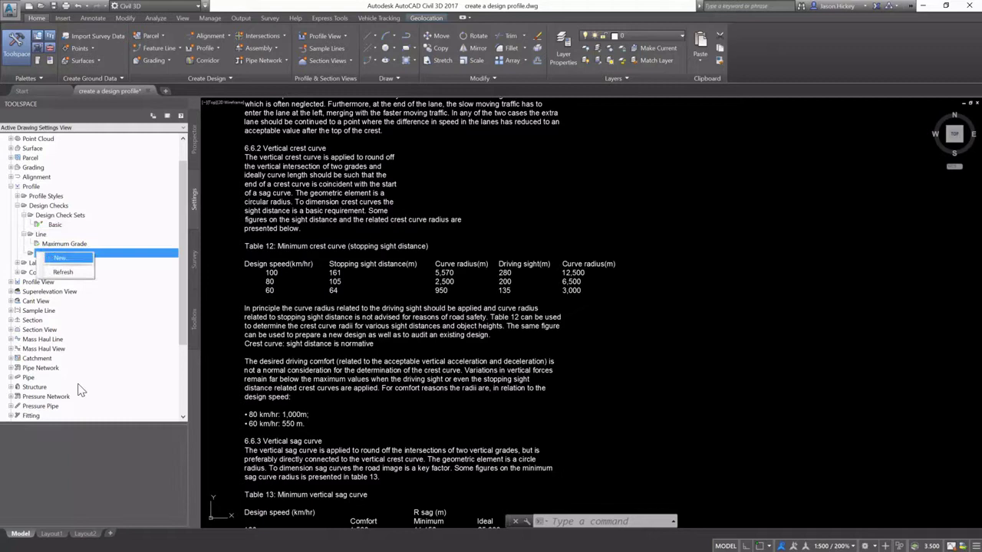
pyautogui.click(55, 261)
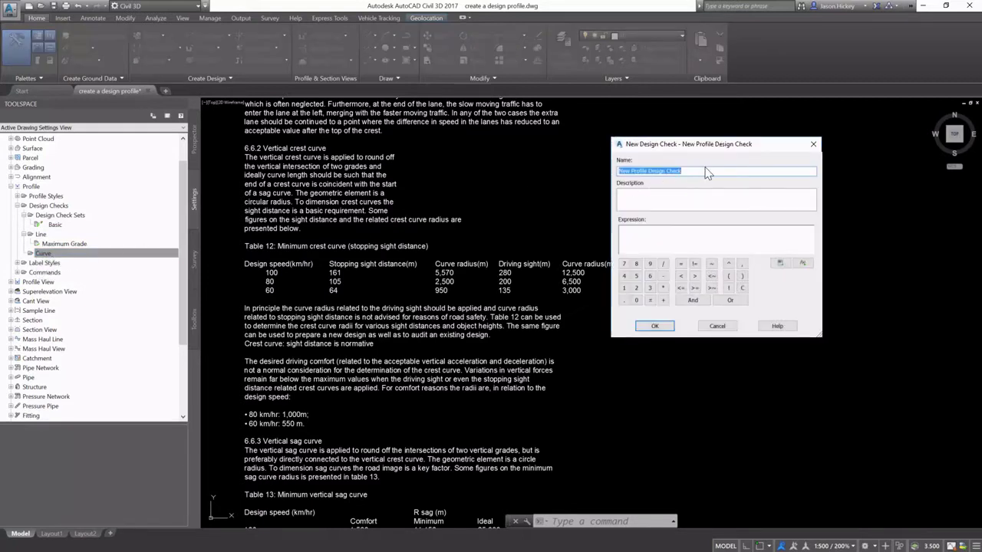
pyautogui.write('Minimum Vertical Curve CREST')
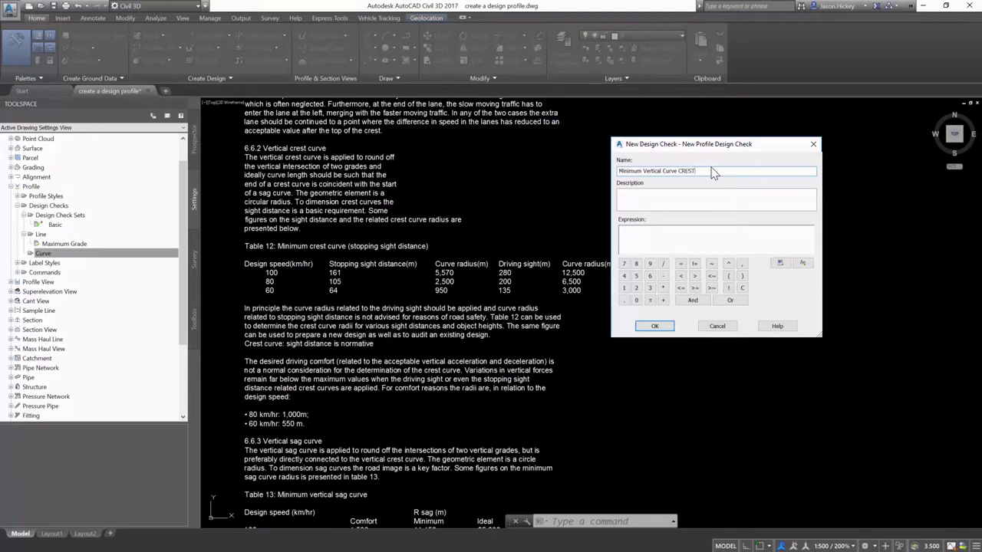
pyautogui.click(777, 263)
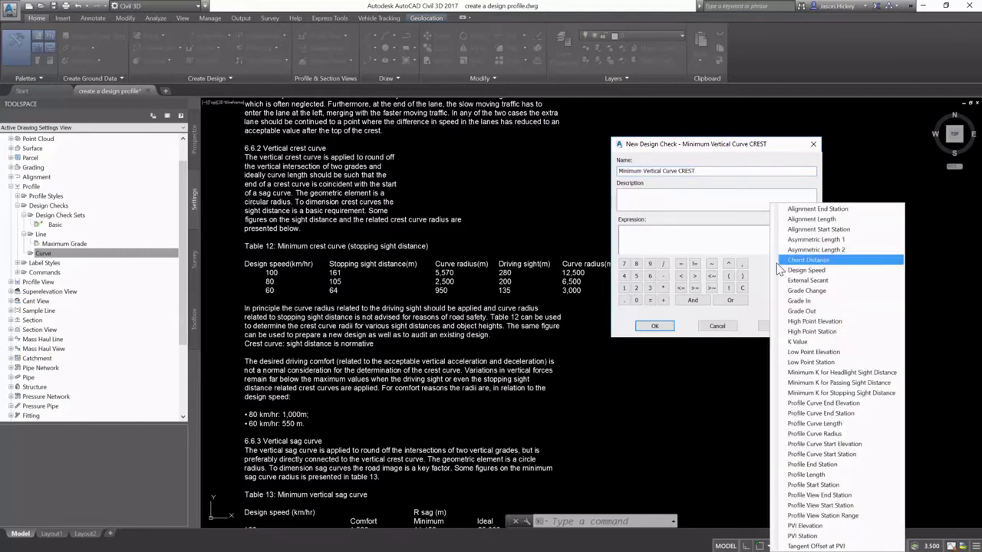
pyautogui.click(813, 433)
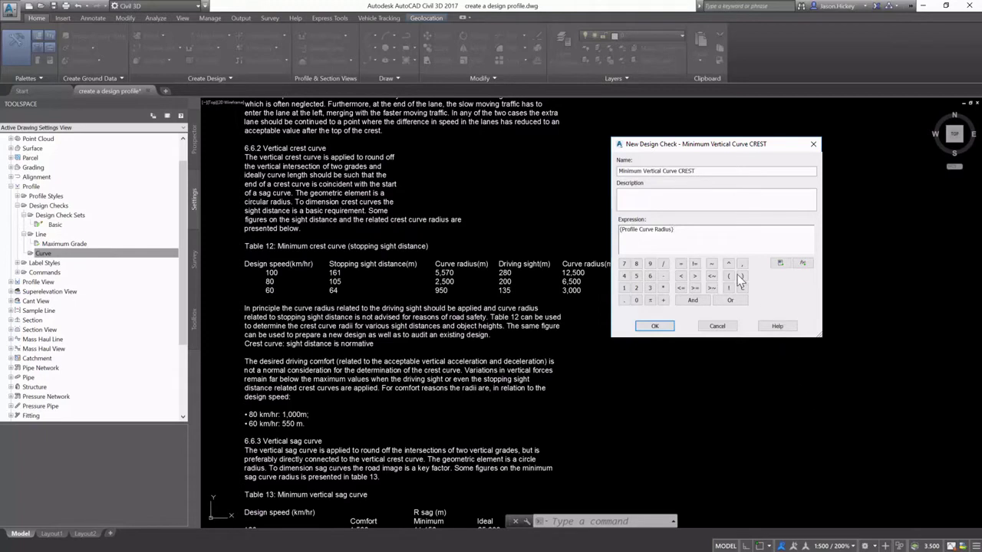
pyautogui.click(694, 288)
pyautogui.write('3000')
pyautogui.press('BackSpace')
pyautogui.press('BackSpace')
pyautogui.click(680, 288)
pyautogui.click(654, 326)
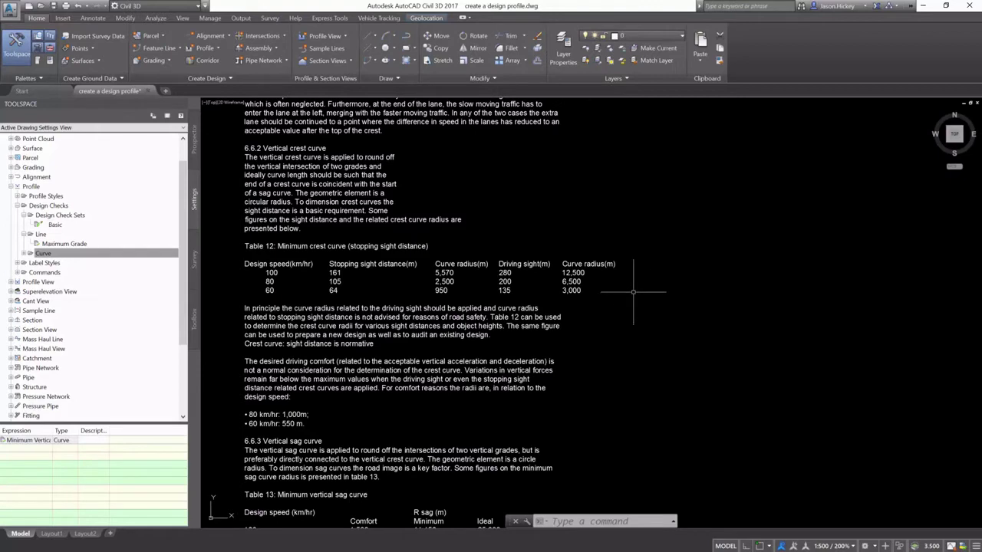
# Show Minimum Vertical Curve CREST under Curve checks and bring Table 13 on sag curves into view
pyautogui.click(29, 253)
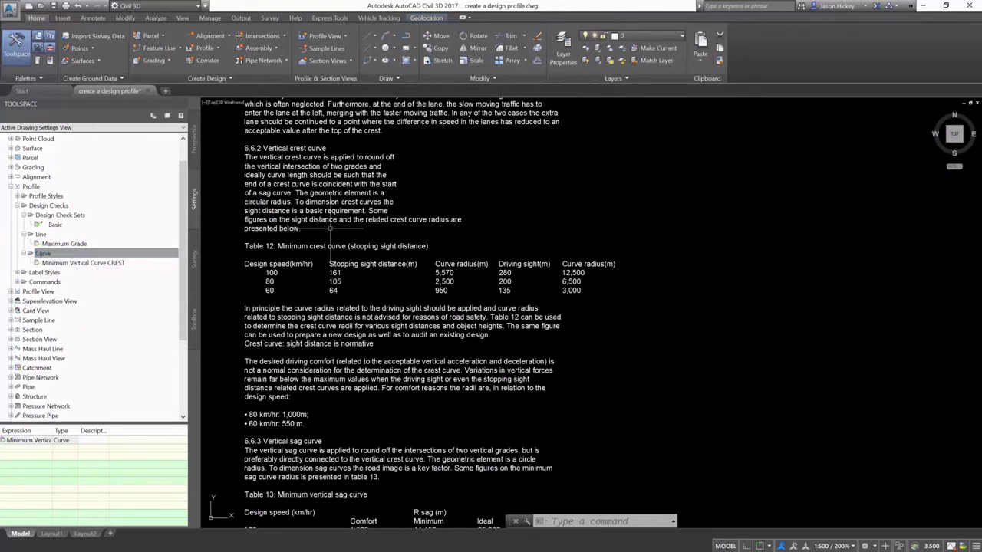
pyautogui.scroll(-2, 475, 188)
pyautogui.scroll(2, 412, 448)
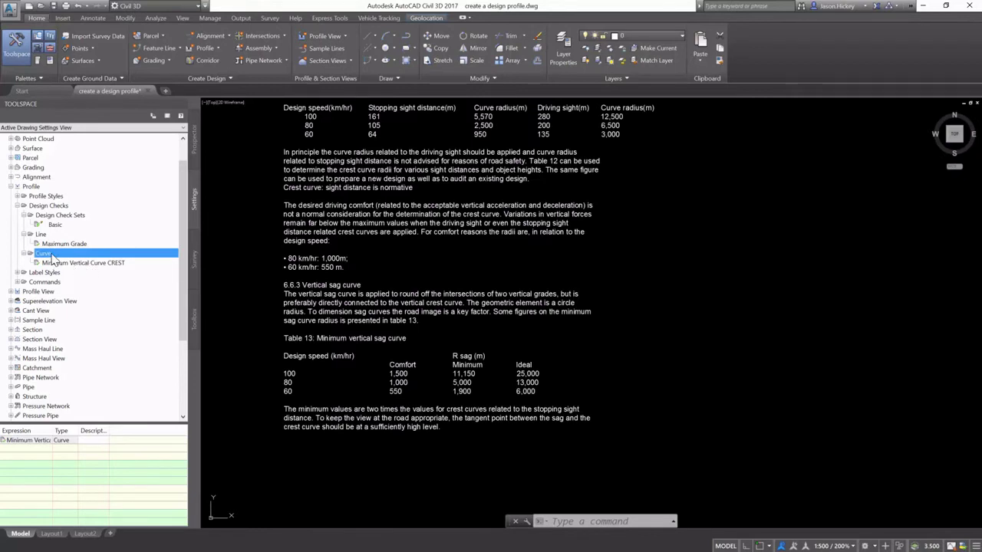
pyautogui.rightClick(50, 256)
# Create the Minimum Vertical Curve SAG curve check with expression {Profile Curve Radius}<=6000
pyautogui.click(72, 260)
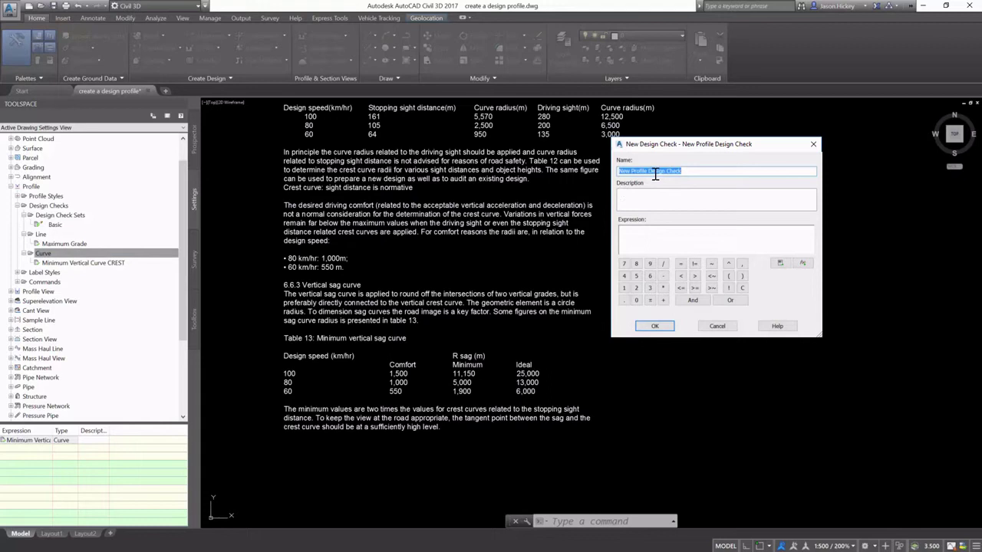
pyautogui.write('Minimum Vertical Curve SAG')
pyautogui.click(780, 263)
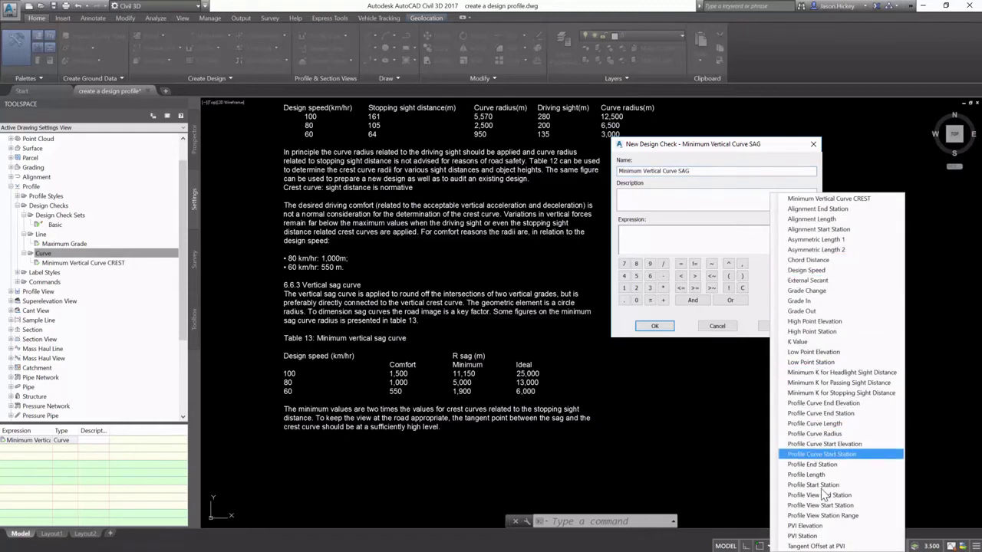
pyautogui.click(832, 434)
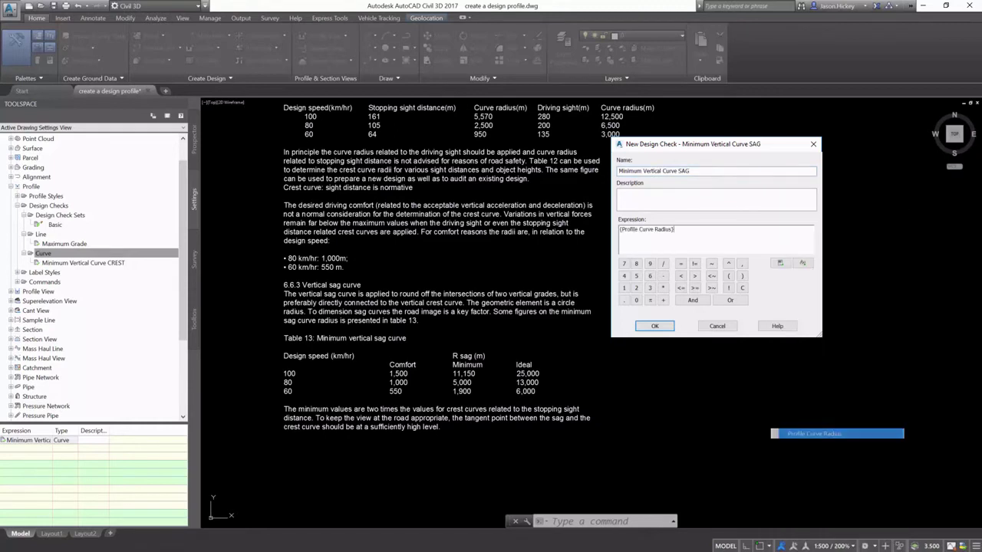
pyautogui.click(680, 288)
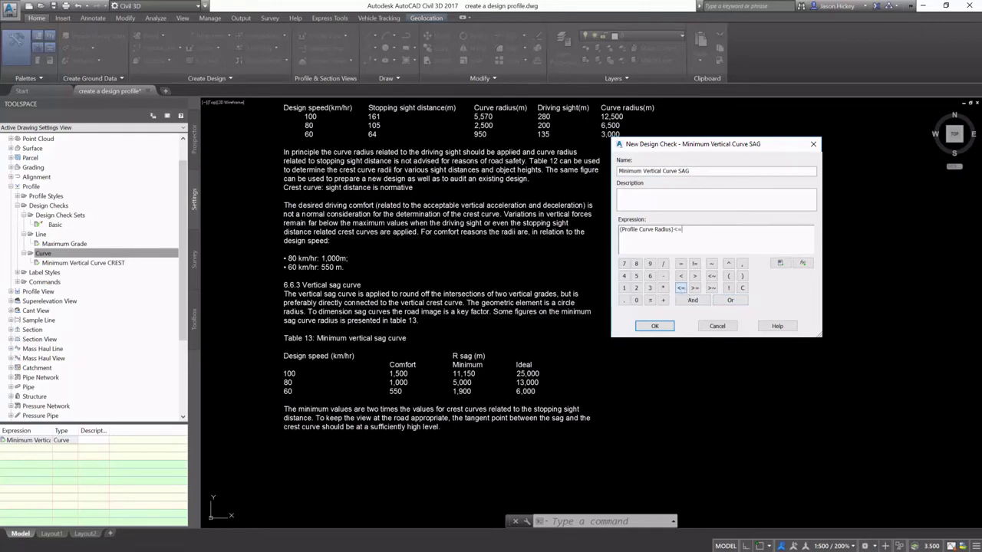
pyautogui.write('6000')
pyautogui.click(654, 326)
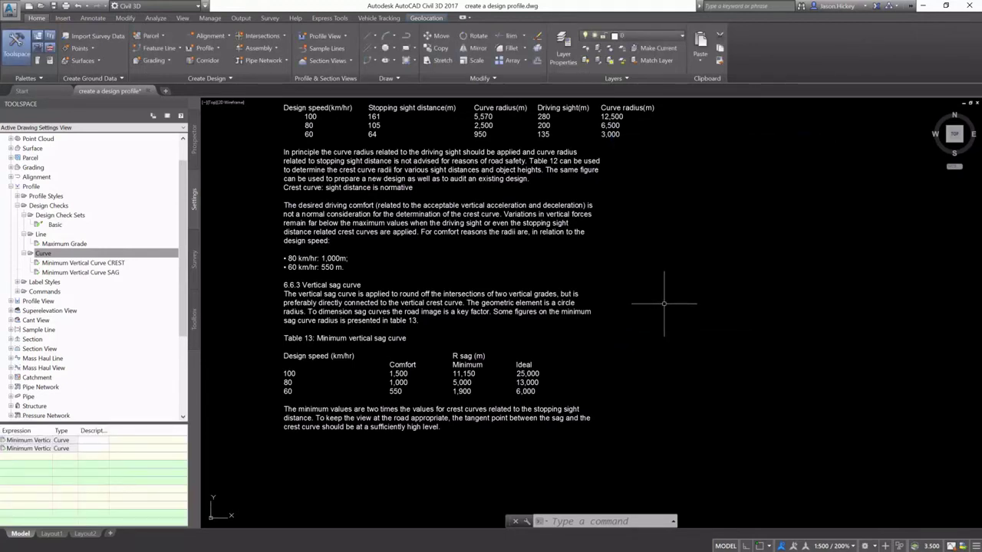
# Start a new profile design check set and rename it Design Profile Check
pyautogui.rightClick(60, 216)
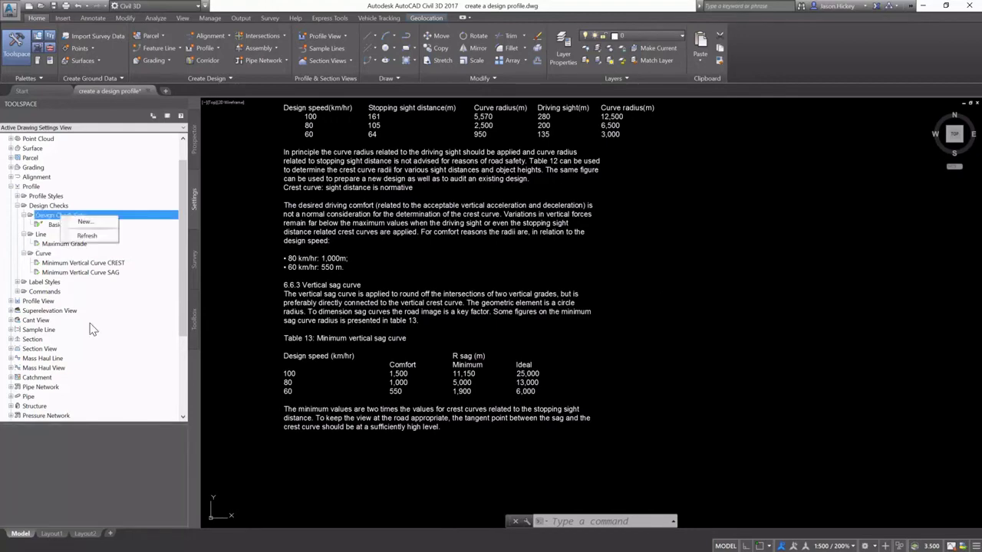
pyautogui.click(81, 223)
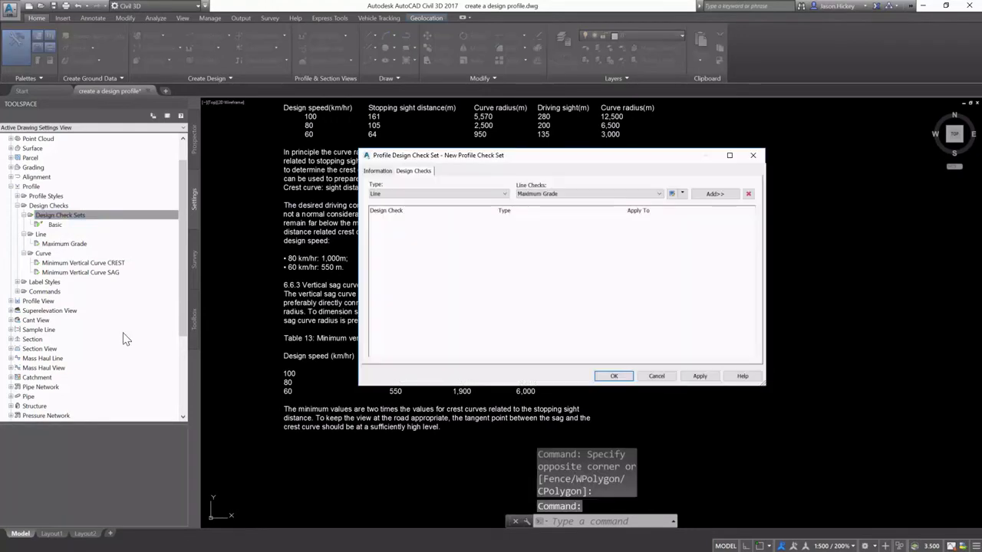
pyautogui.click(377, 171)
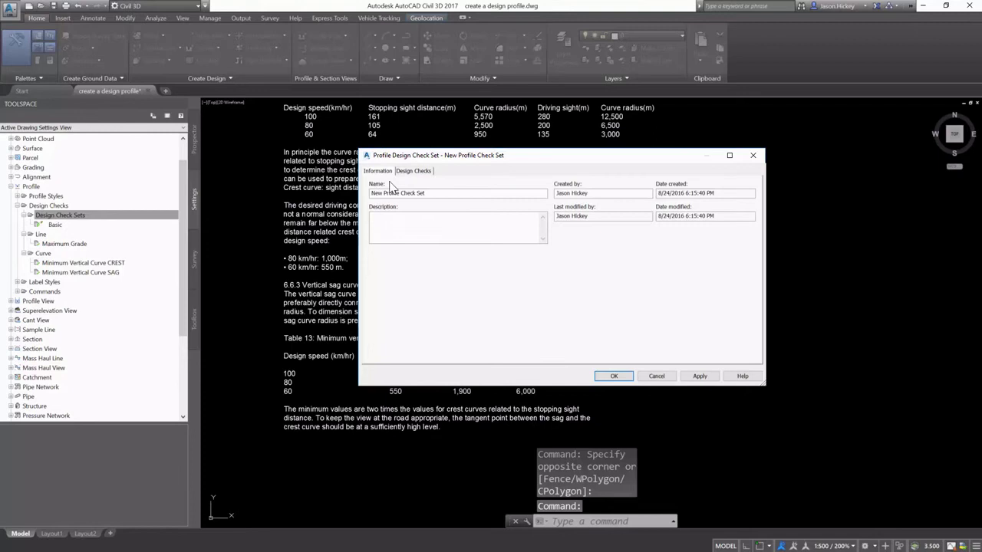
pyautogui.moveTo(432, 189); pyautogui.dragTo(314, 190)
pyautogui.write('Design')
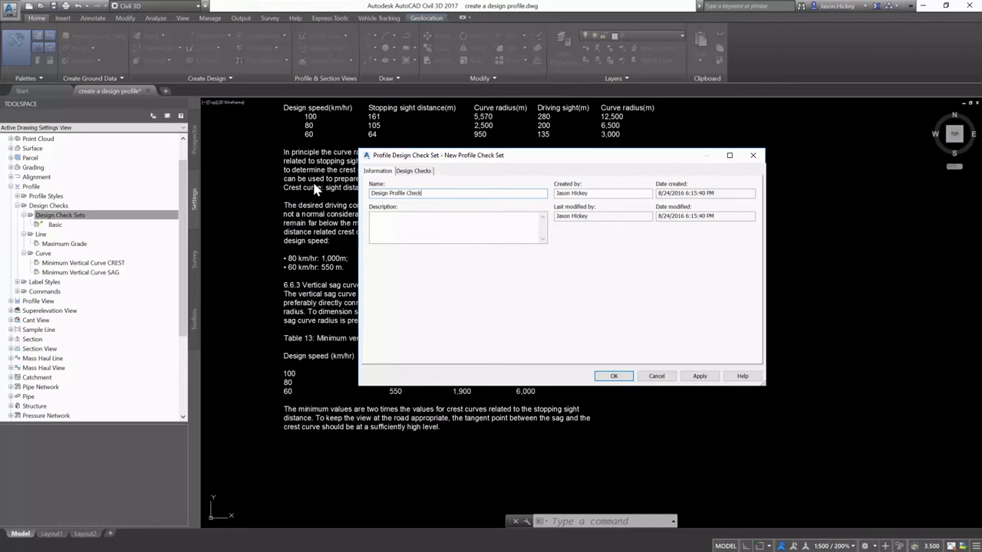
# Add the Maximum Grade line check and Minimum Vertical Curve CREST curve check to the set
pyautogui.click(408, 171)
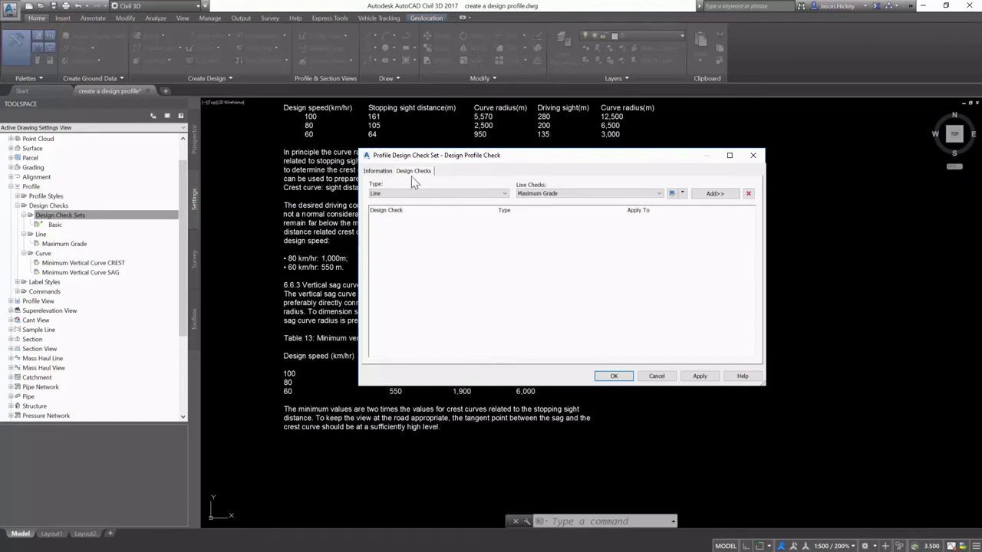
pyautogui.click(713, 193)
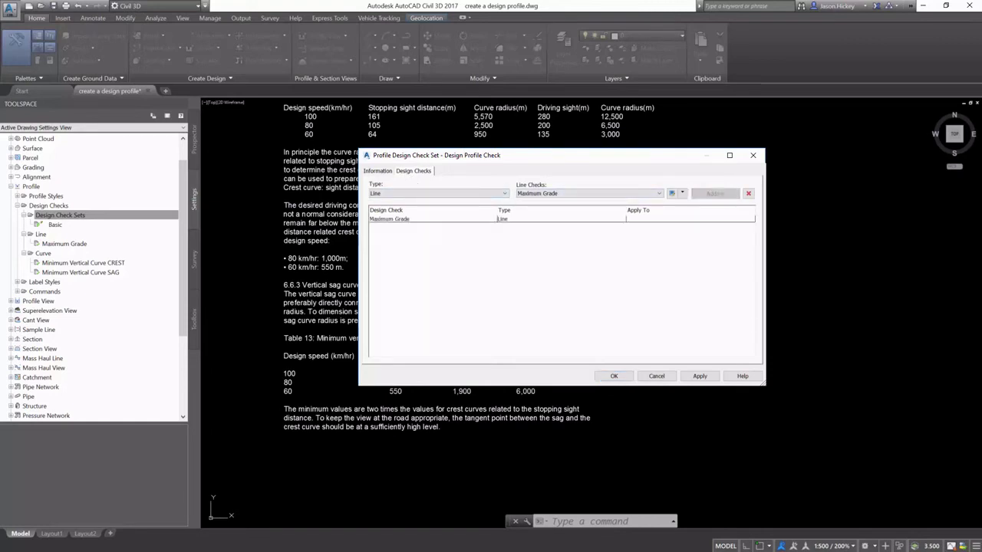
pyautogui.click(443, 193)
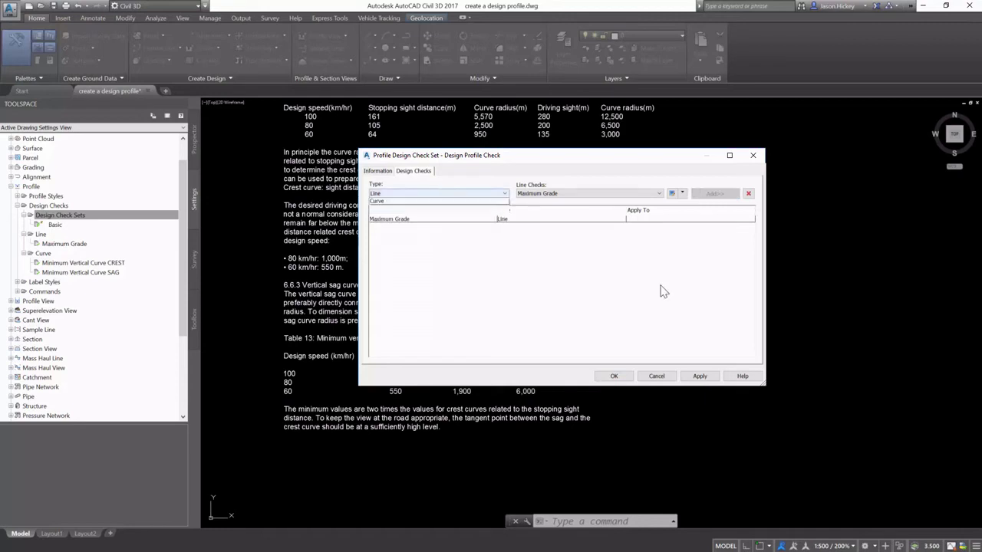
pyautogui.click(429, 210)
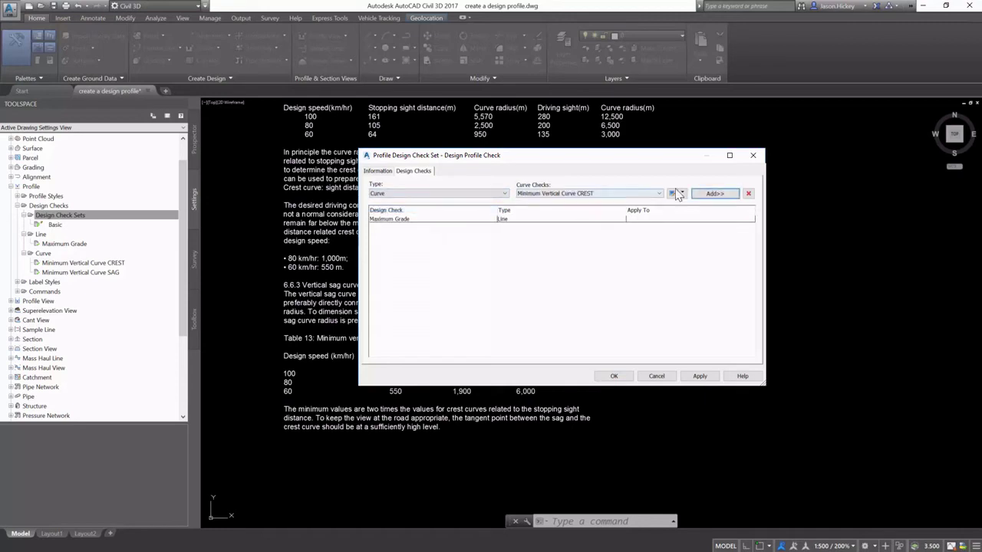
pyautogui.click(713, 193)
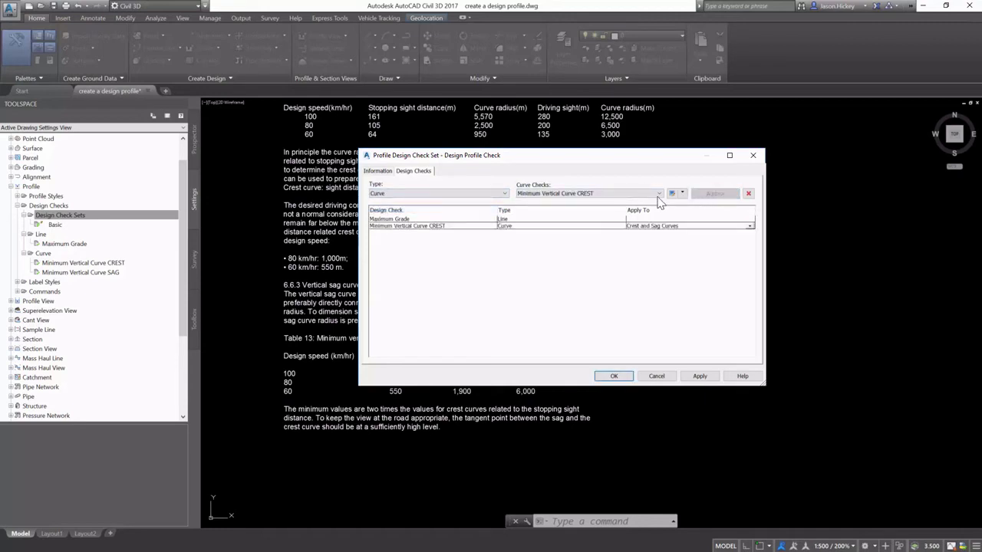
pyautogui.click(540, 193)
# Add the SAG check, apply CREST to Crest Curves Only and SAG to Sag Curves Only, then save
pyautogui.click(713, 194)
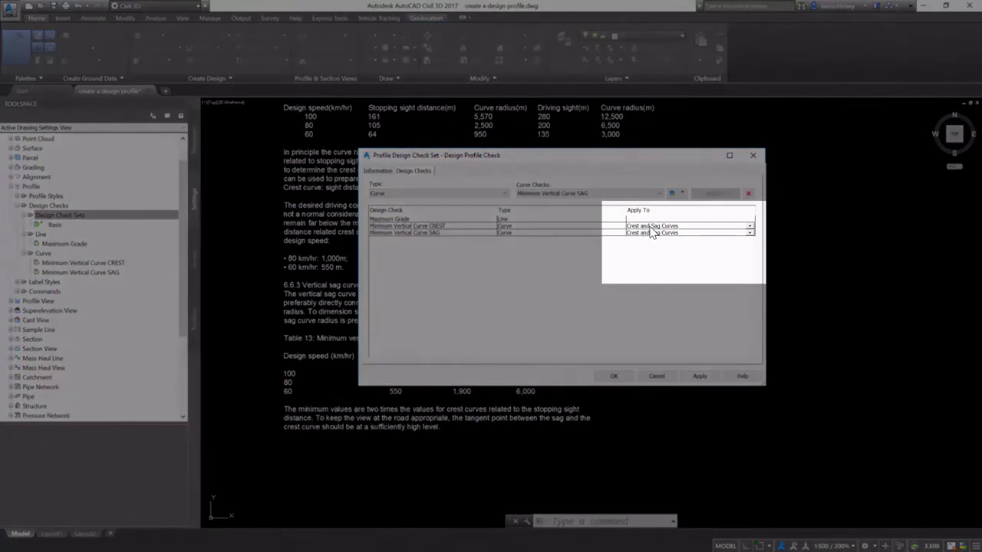
pyautogui.click(748, 226)
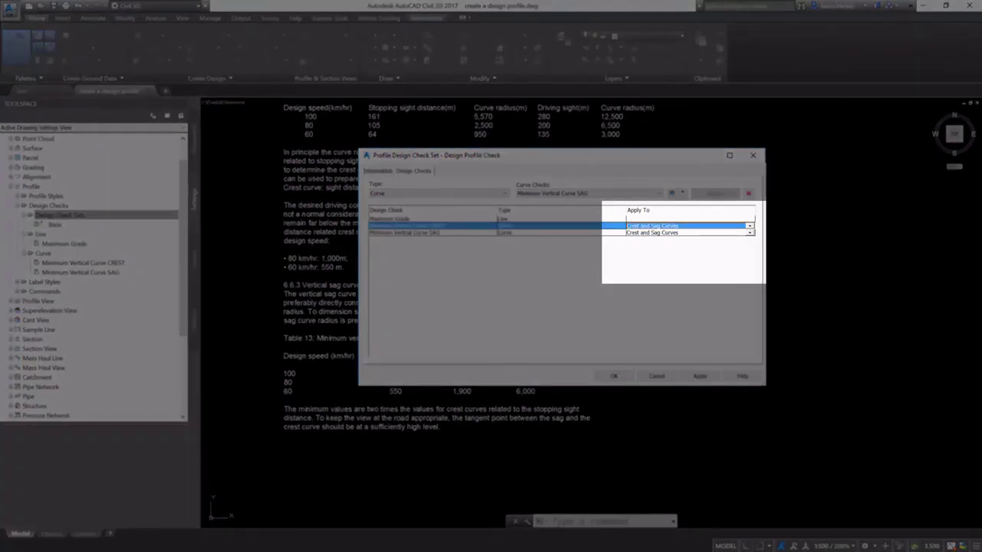
pyautogui.click(748, 227)
pyautogui.click(693, 241)
pyautogui.click(748, 232)
pyautogui.click(748, 233)
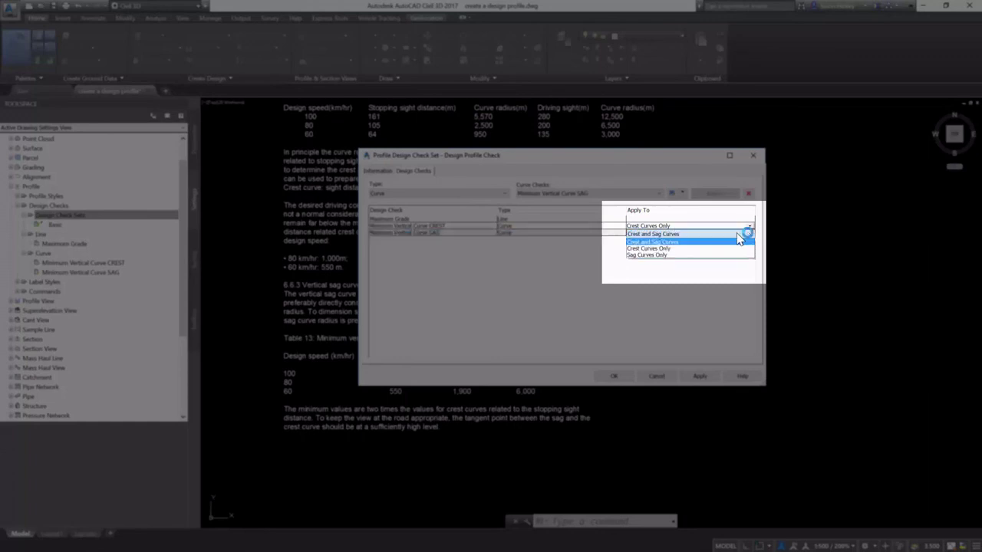
pyautogui.click(693, 254)
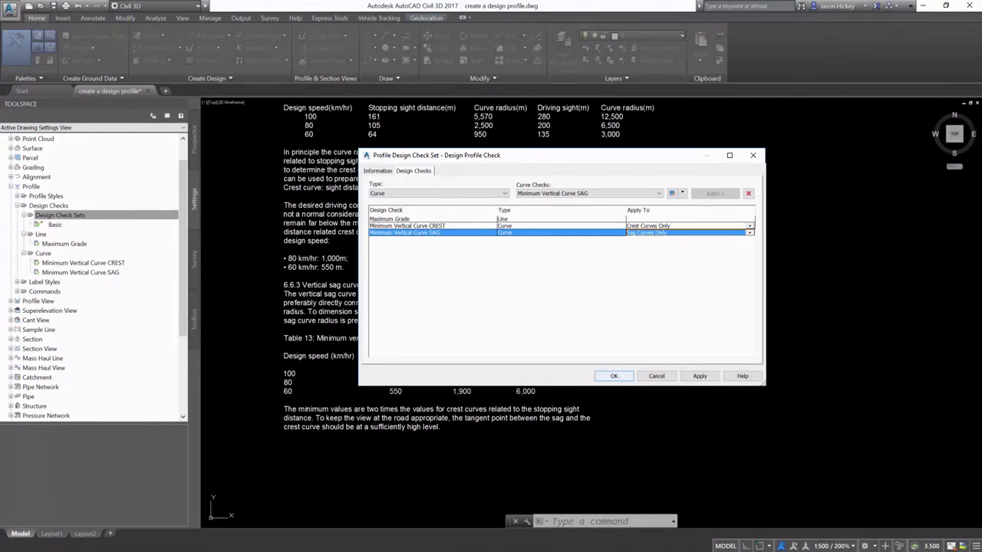
pyautogui.click(614, 376)
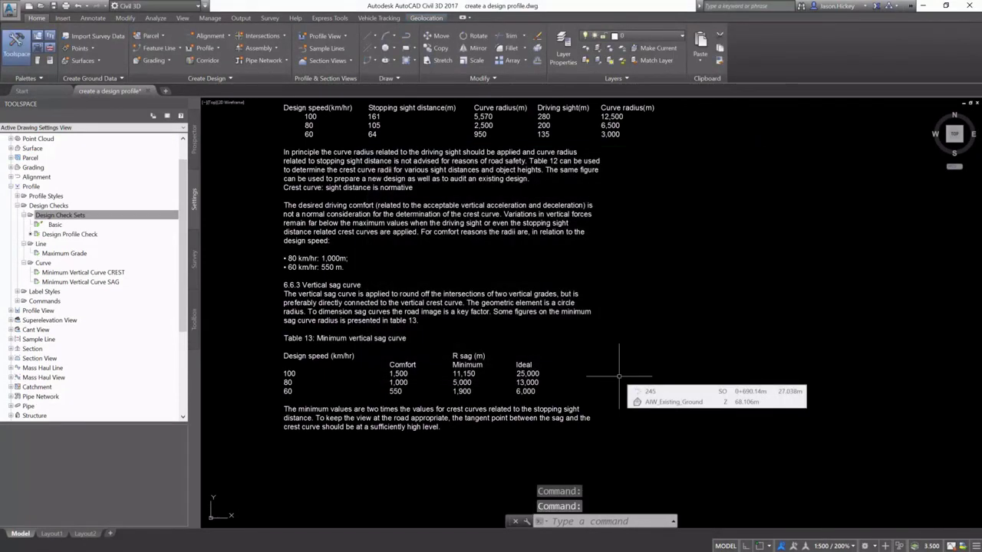